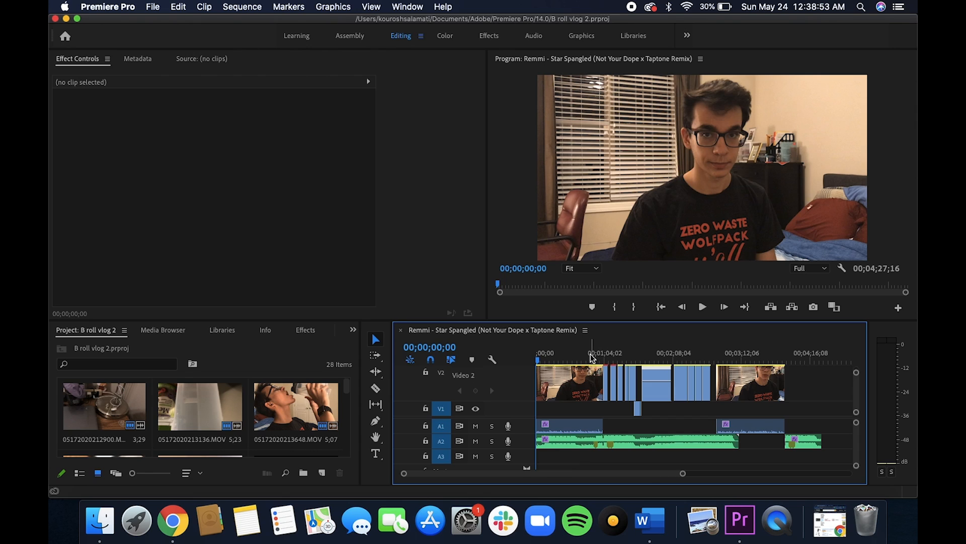
Select the music clip on A2 and examine its Lowpass Cutoff keyframes around the B-roll section.
left_click_drag(538, 362, 598, 366)
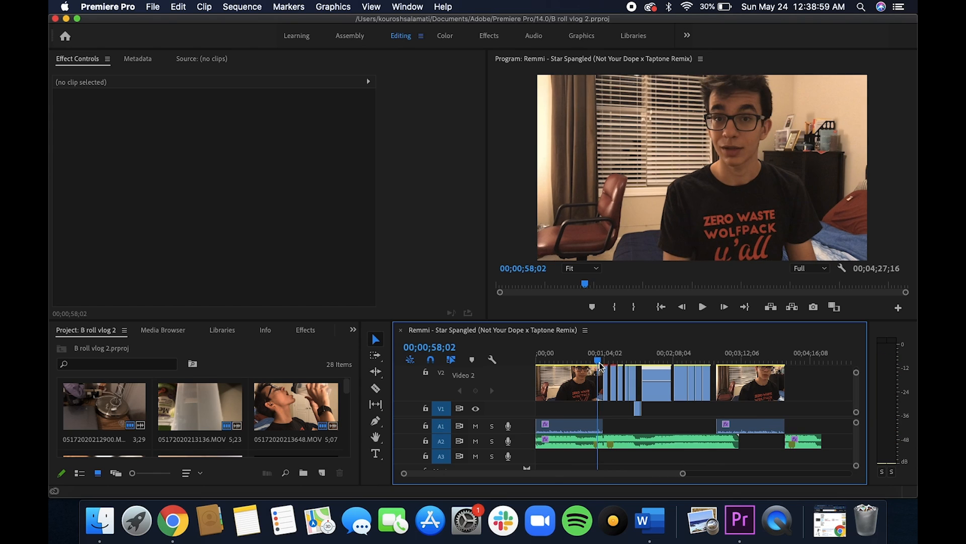
left_click(625, 447)
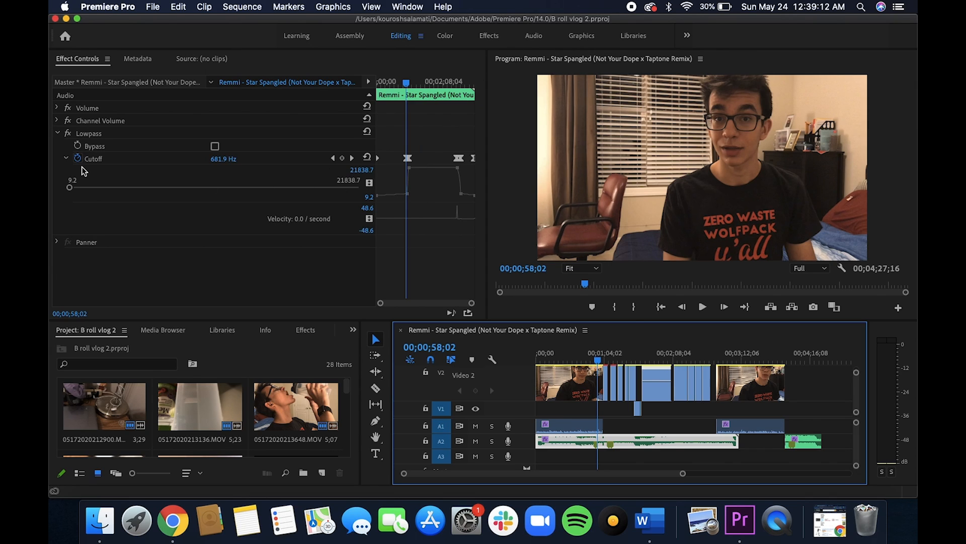
left_click(380, 162)
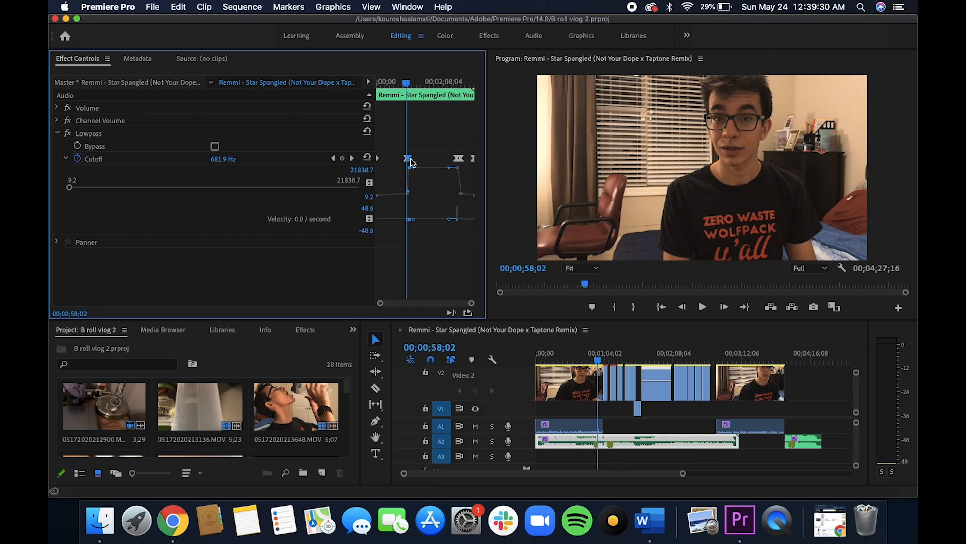
left_click(459, 159)
left_click(461, 159)
left_click_drag(415, 83, 464, 92)
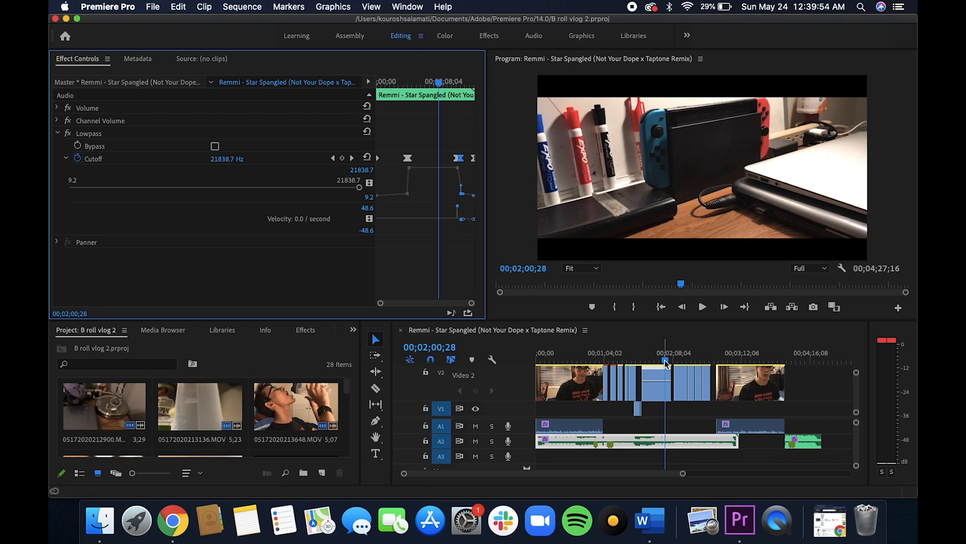
Play the change from the talking shot into the B-roll, starting at 00;01;03;23.
left_click_drag(665, 363, 606, 366)
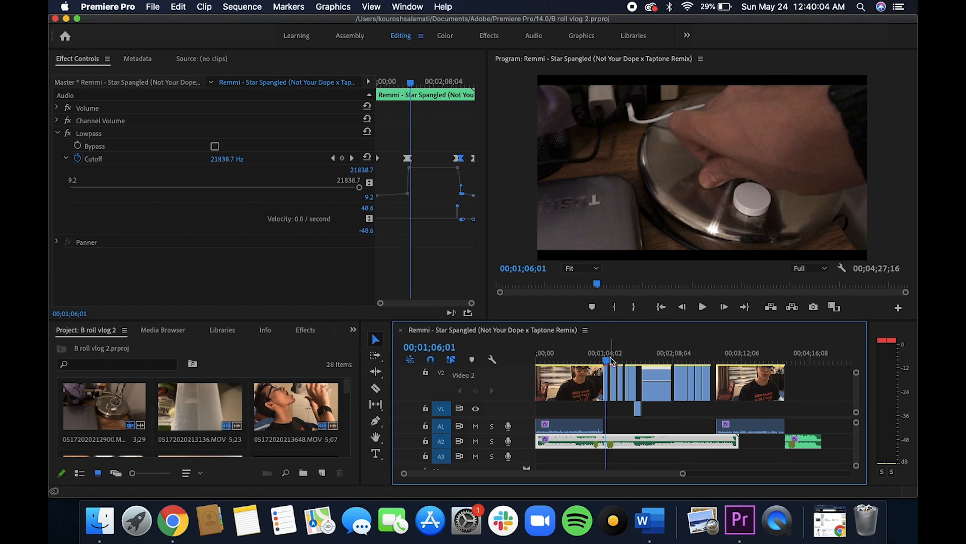
left_click_drag(606, 358, 604, 358)
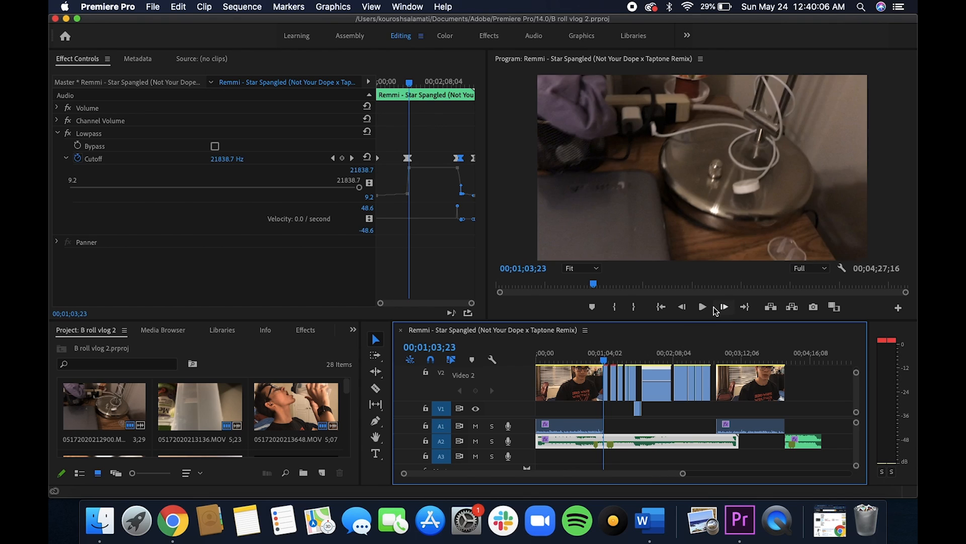
left_click(705, 309)
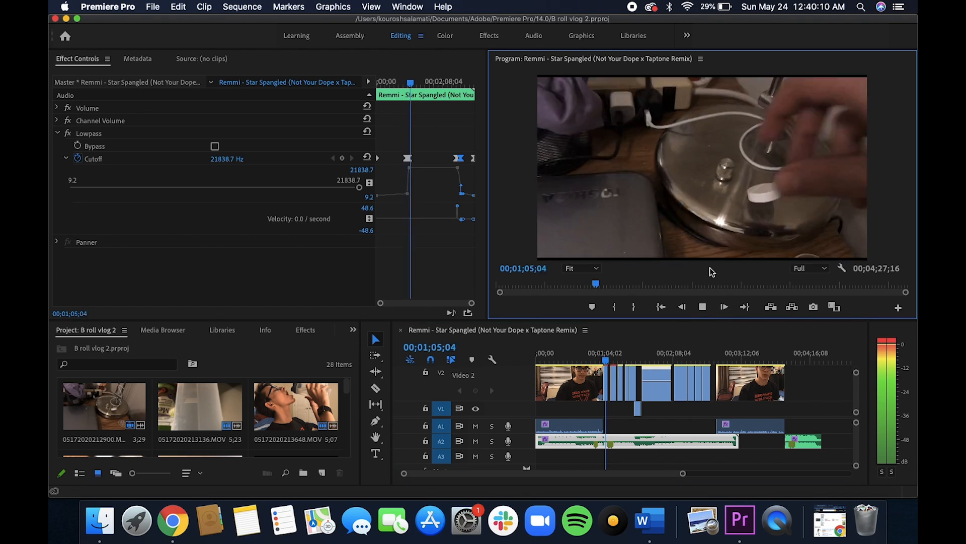
left_click(702, 306)
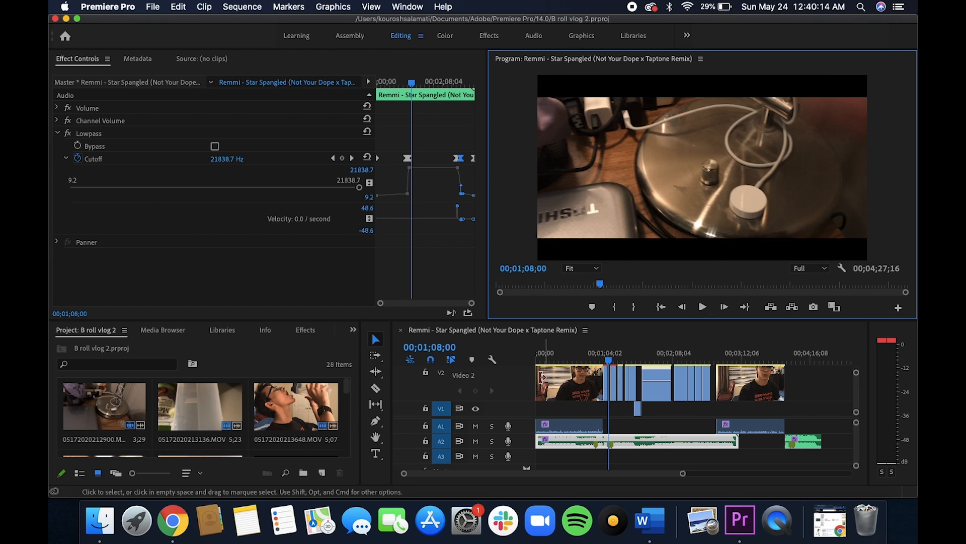
Check the Adjustment Layer option among the new project items and select the adjustment layer on V3.
scroll(538, 363, "up", 2)
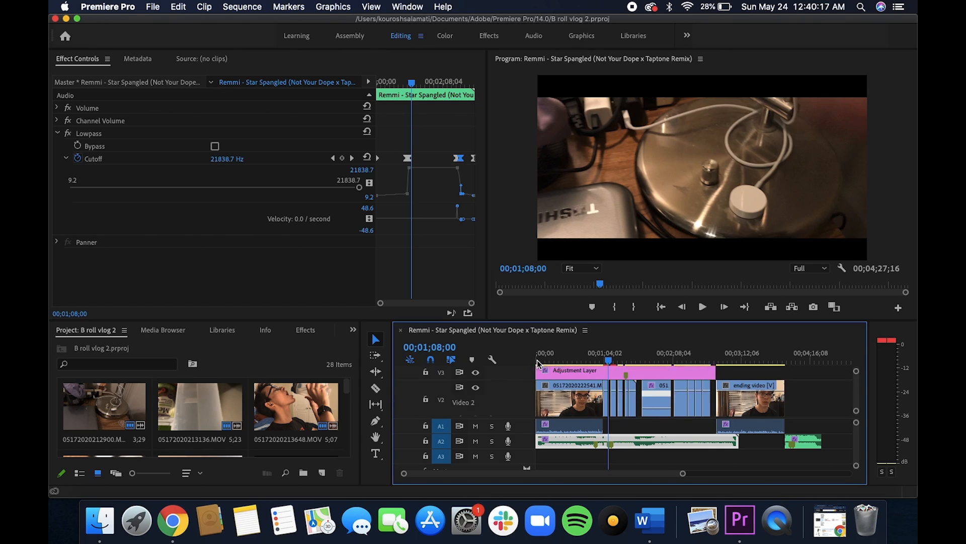
scroll(538, 363, "up", 1)
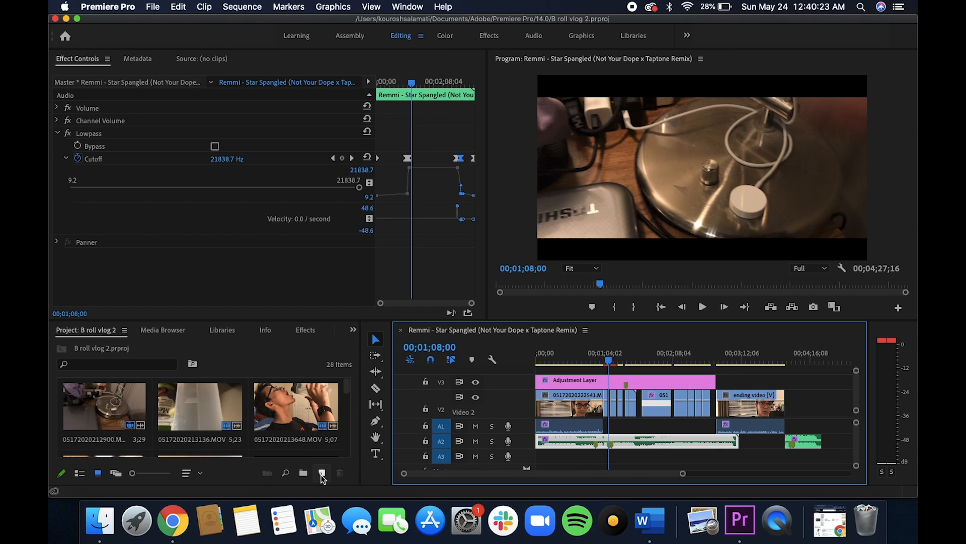
left_click(322, 473)
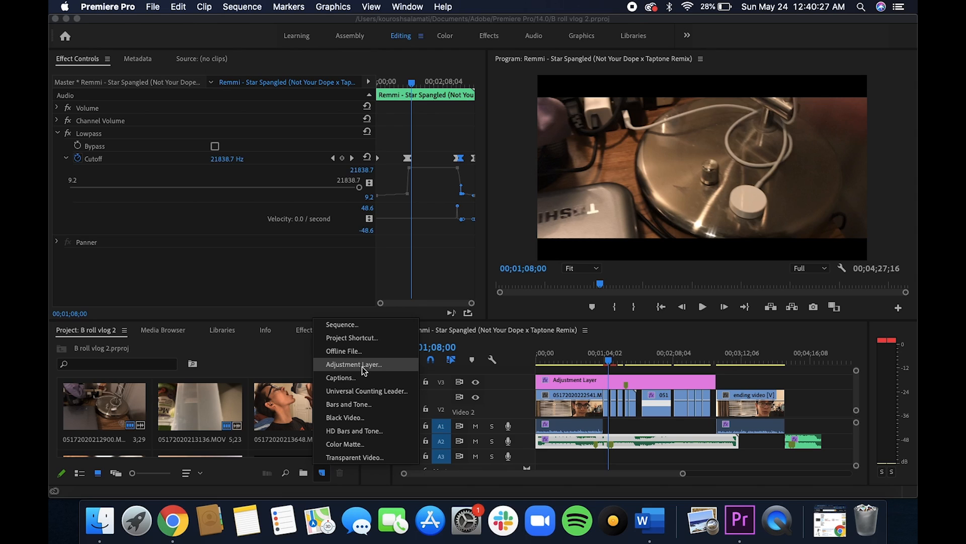
left_click(601, 384)
left_click(601, 383)
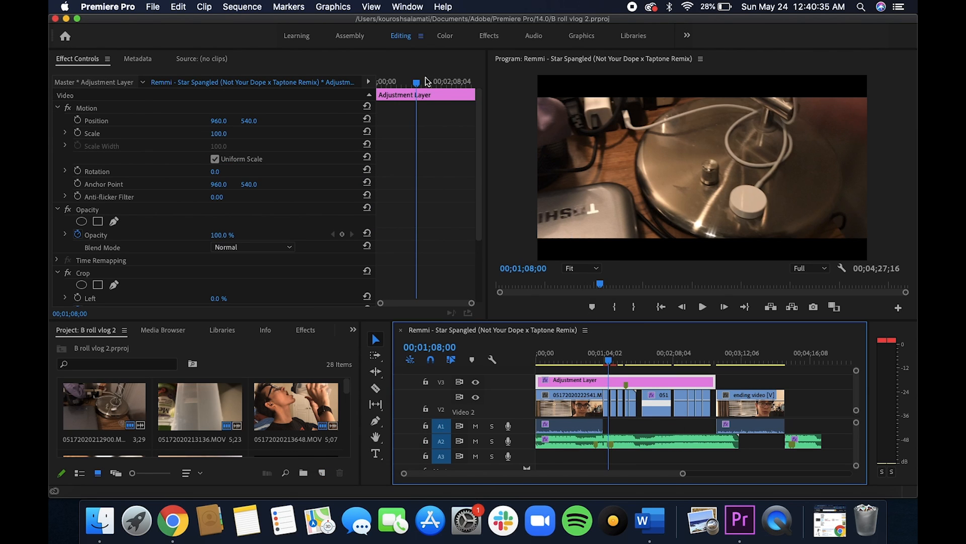
Scrub through the adjustment layer's Crop keyframes to examine how the Top and Bottom values form the black bars.
left_click_drag(417, 82, 397, 92)
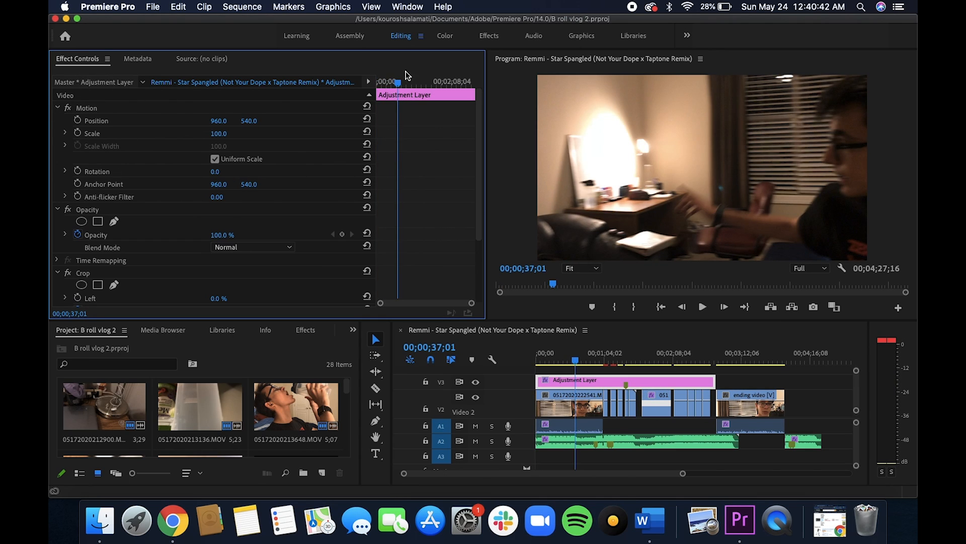
left_click_drag(398, 82, 417, 123)
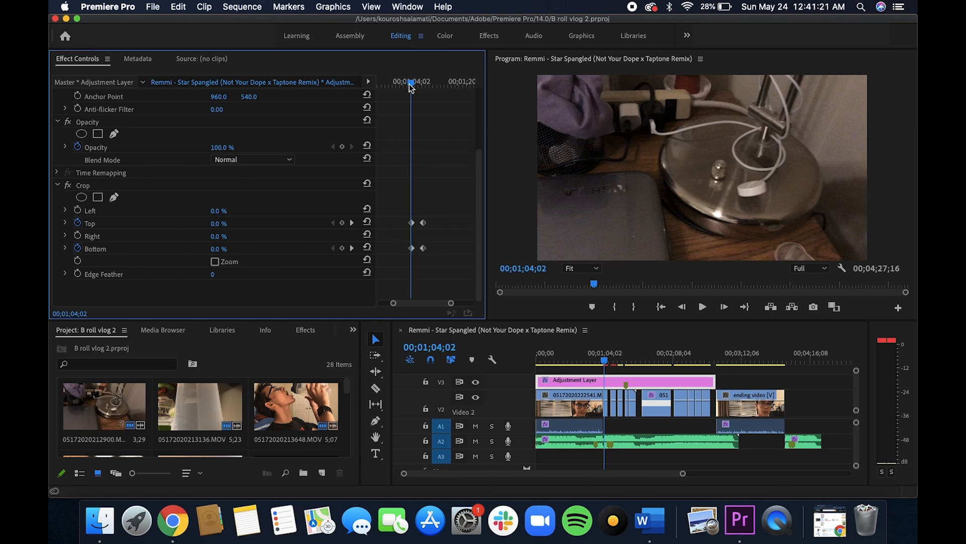
left_click_drag(412, 86, 424, 83)
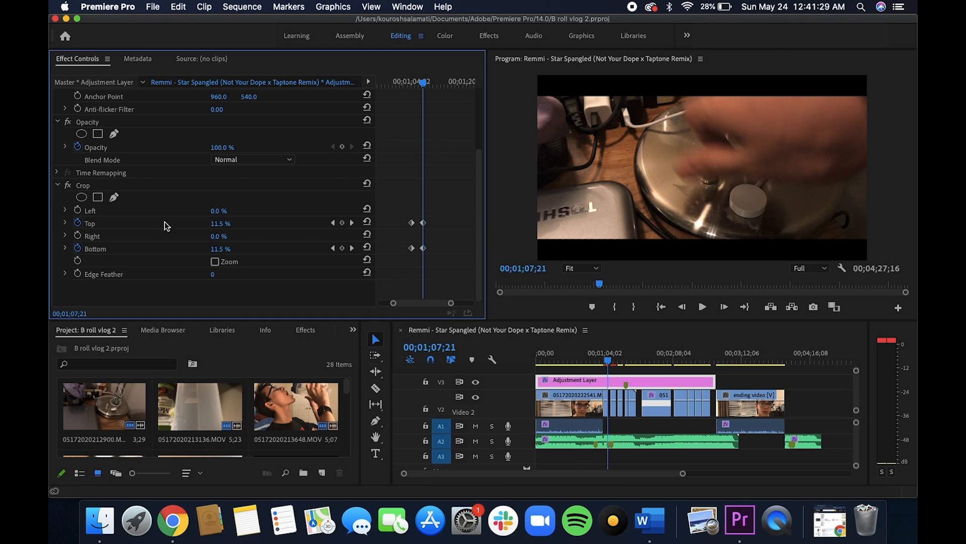
left_click(423, 248)
Select the B-roll clip 05172020213136.MOV on V2 and move the playhead to 00;01;10;00.
mouse_move(611, 366)
left_mouse_down()
mouse_move(624, 352)
mouse_move(613, 363)
left_mouse_up()
left_click(610, 406)
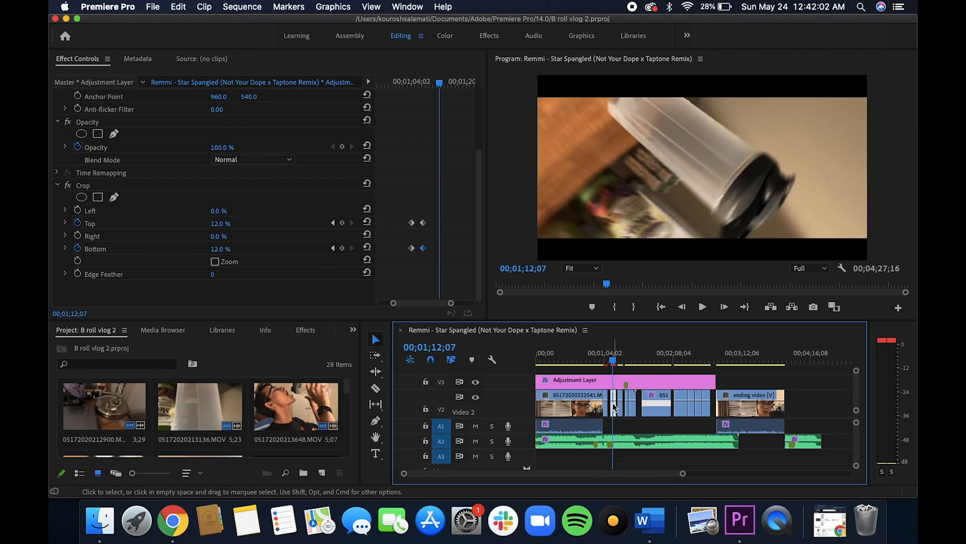
left_click(612, 361)
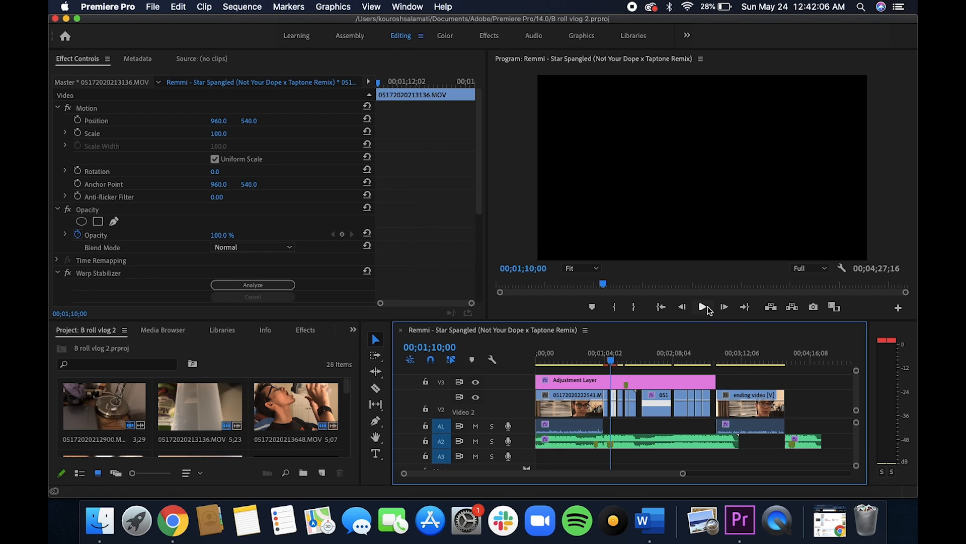
Switch to the Effects workspace, search the effects for "warp" and select Warp Stabilizer.
left_click(497, 39)
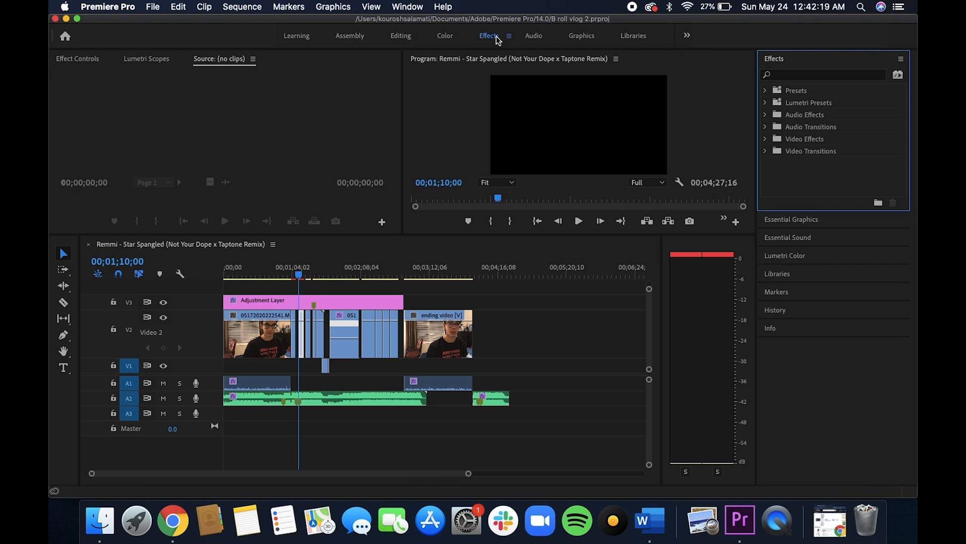
left_click(806, 75)
type("warp")
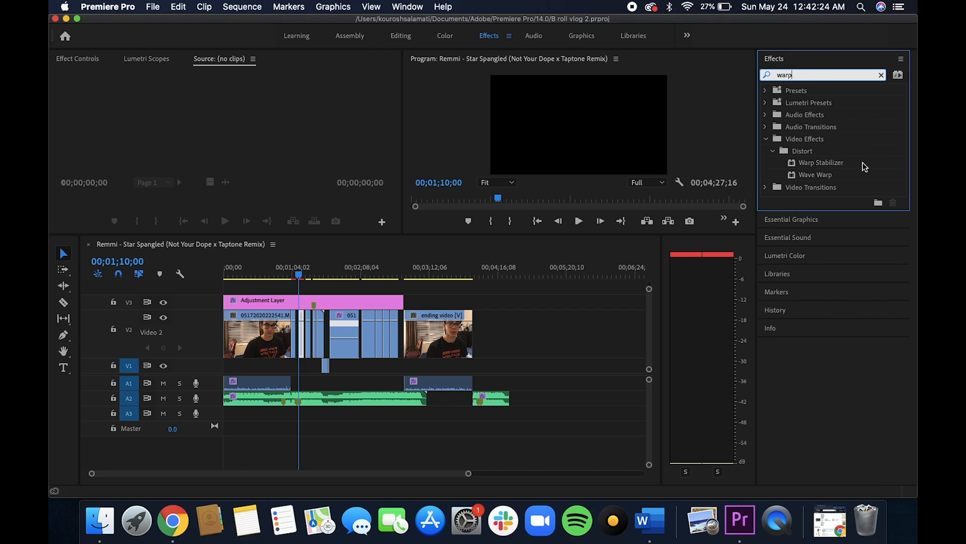
mouse_move(850, 165)
left_mouse_down()
mouse_move(800, 165)
mouse_move(301, 351)
mouse_move(610, 268)
mouse_move(850, 136)
mouse_move(858, 162)
left_mouse_up()
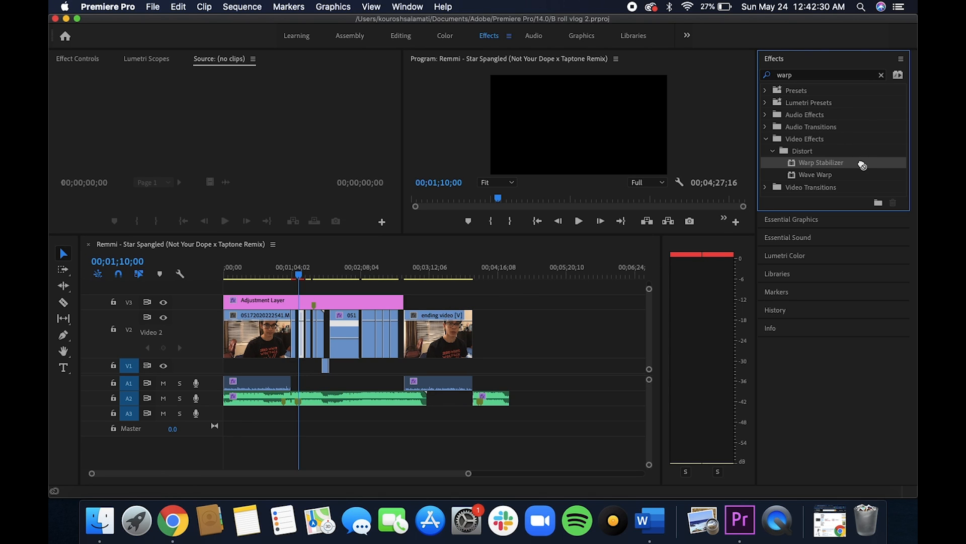
Return to the Editing workspace, play the selected clip and review its Warp Stabilizer settings.
left_click(400, 37)
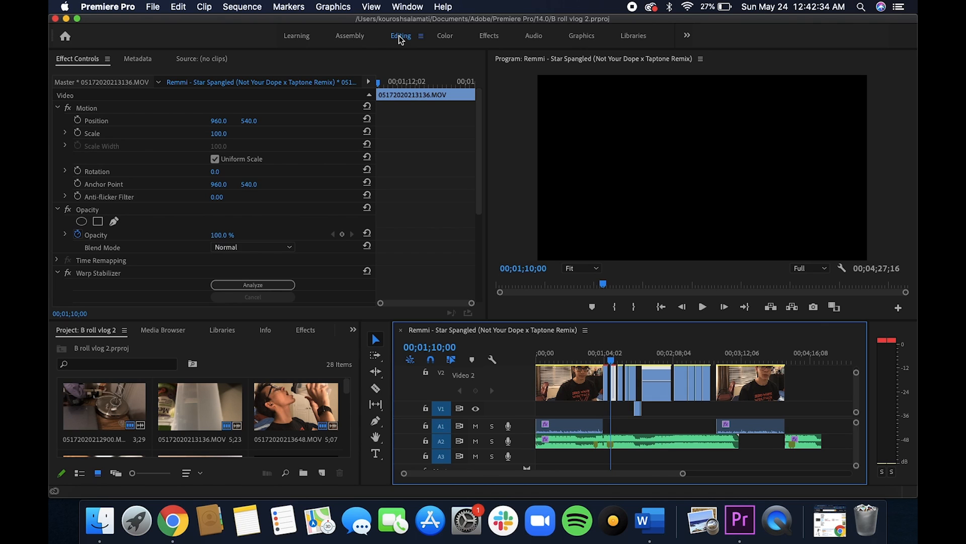
key("space")
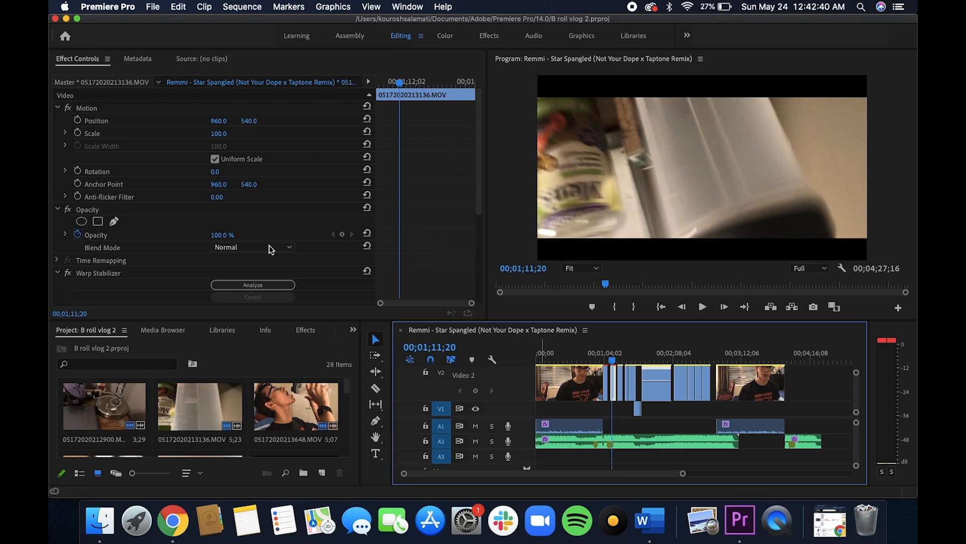
scroll(165, 207, "down", 5)
scroll(160, 205, "up", 1)
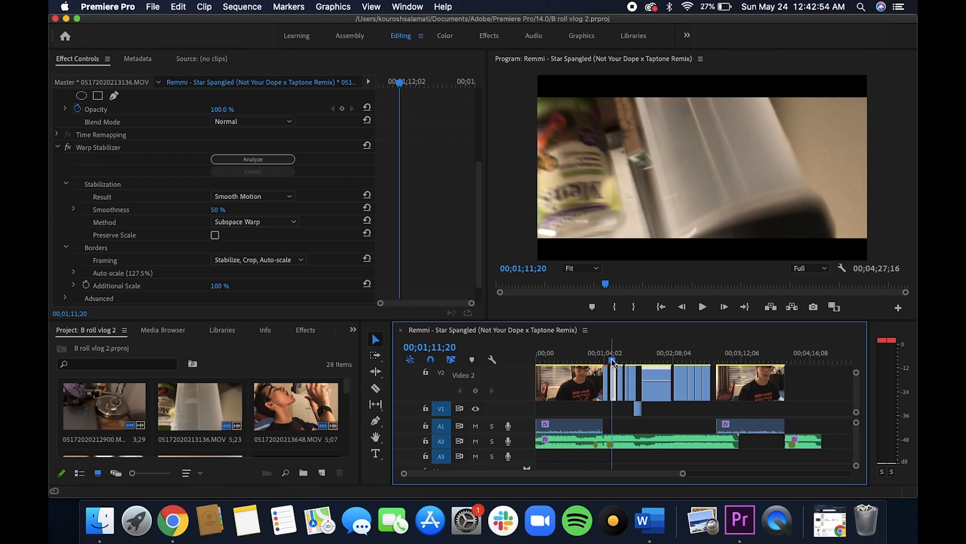
Play the masked transition around 00;01;32;02 and select the V2 clip 05172020214038.MOV to view its opacity mask settings.
left_click_drag(613, 361, 631, 354)
left_click_drag(633, 352, 633, 351)
left_click(703, 309)
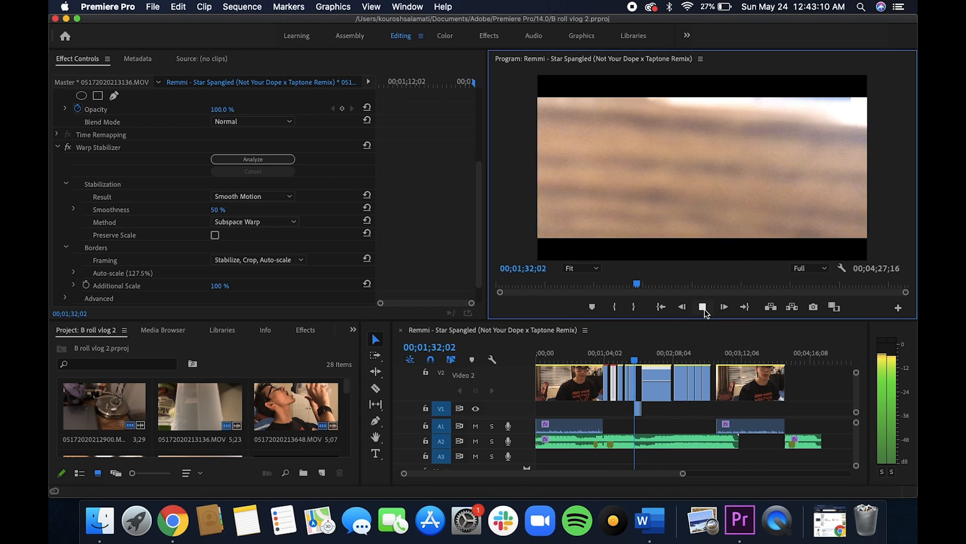
left_click(703, 308)
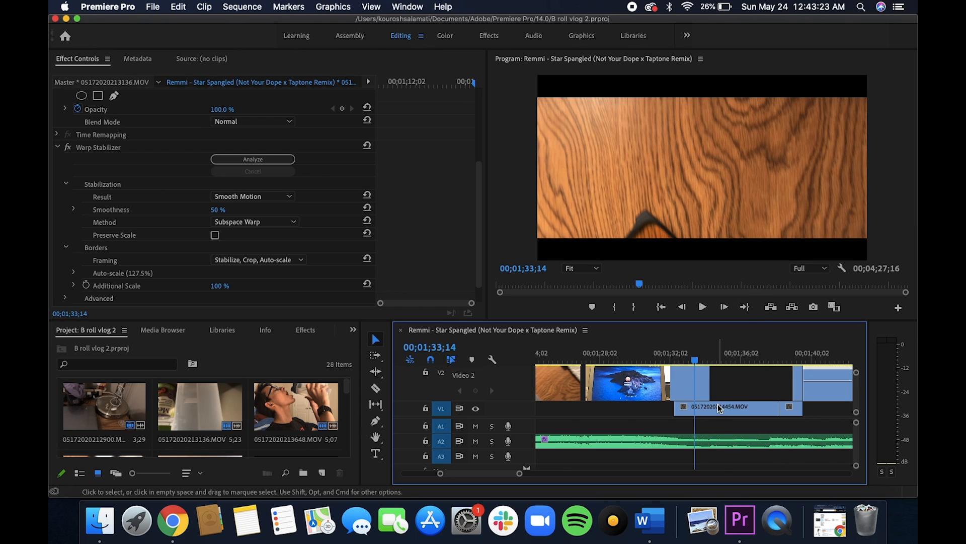
left_click_drag(694, 358, 669, 370)
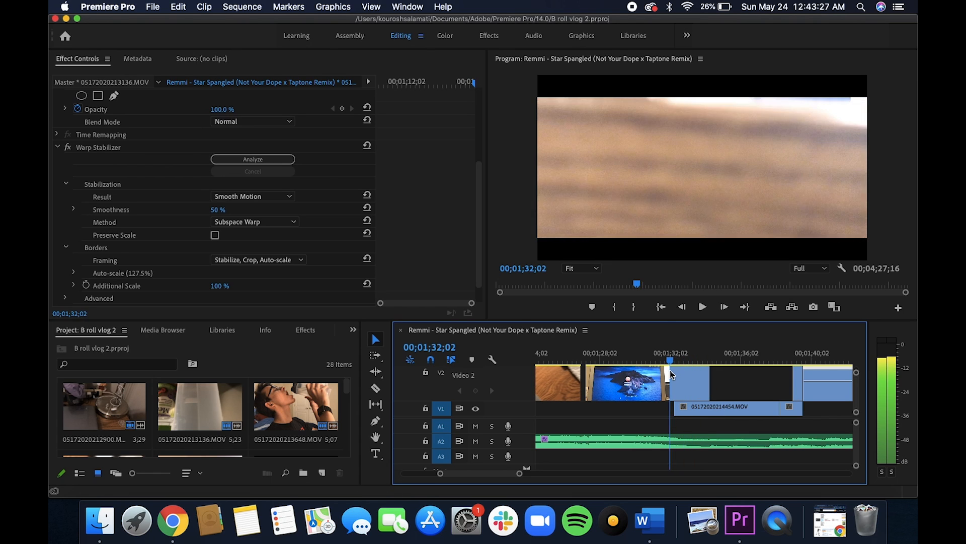
left_click(649, 397)
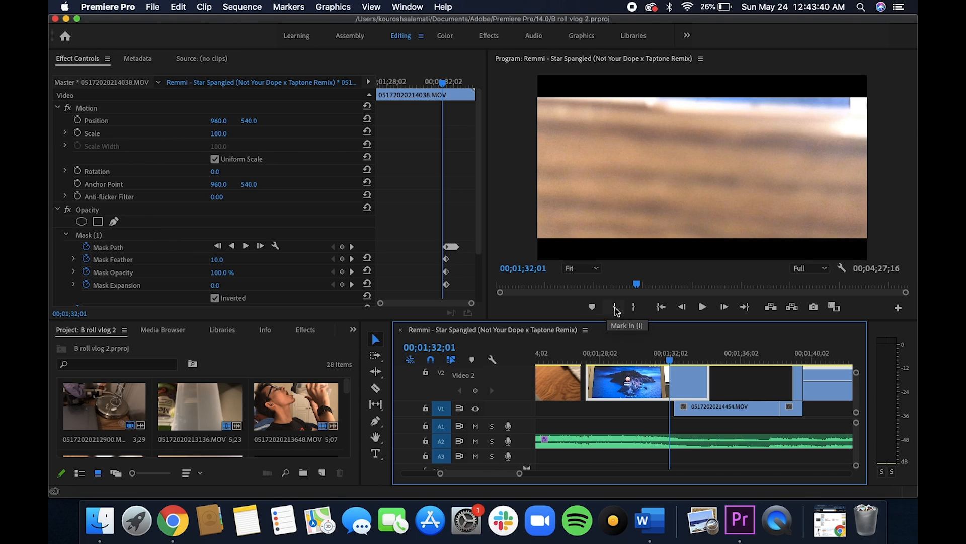
Try moving the V1 clip 05172020214454.MOV earlier, off the transition, and play the masked clip without it.
left_click(755, 416)
left_click_drag(755, 416, 645, 411)
left_click(702, 308)
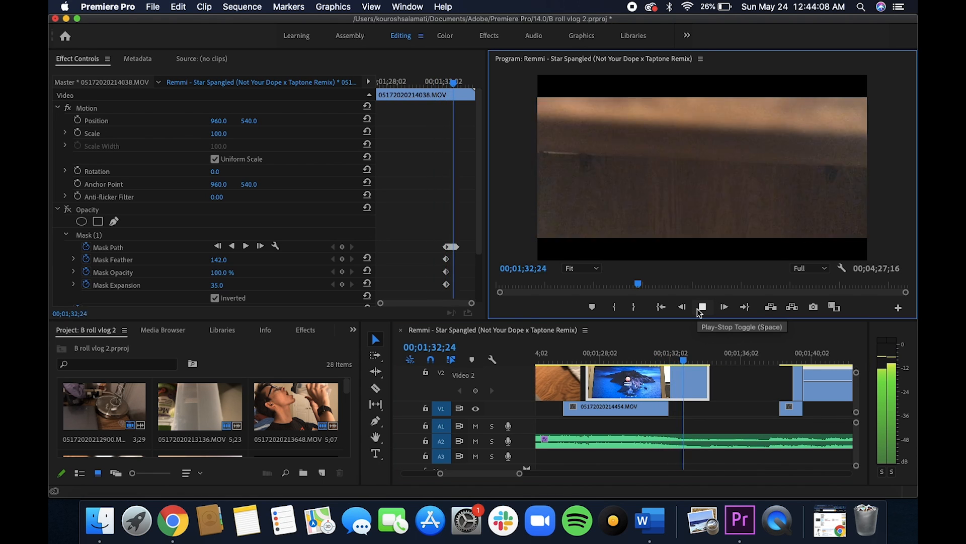
left_click(700, 308)
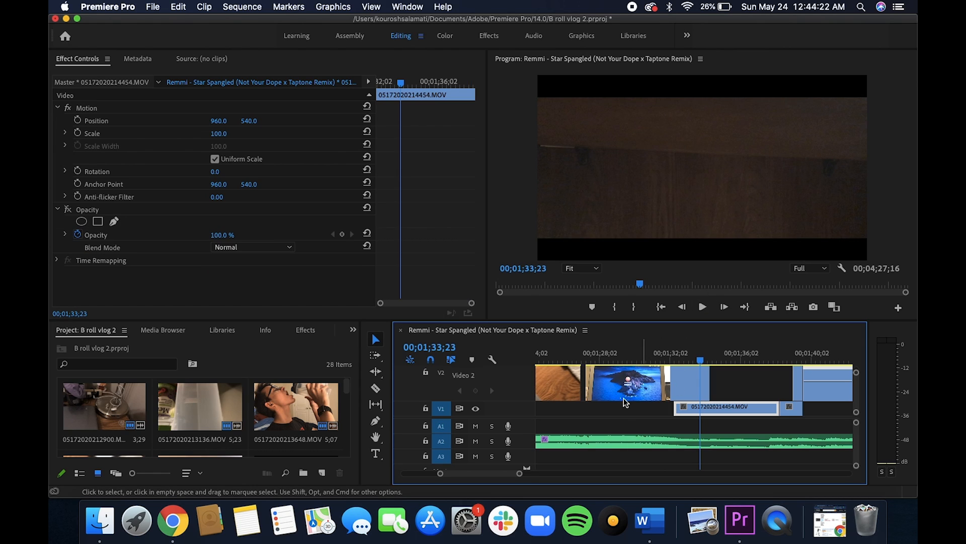
left_click(647, 397)
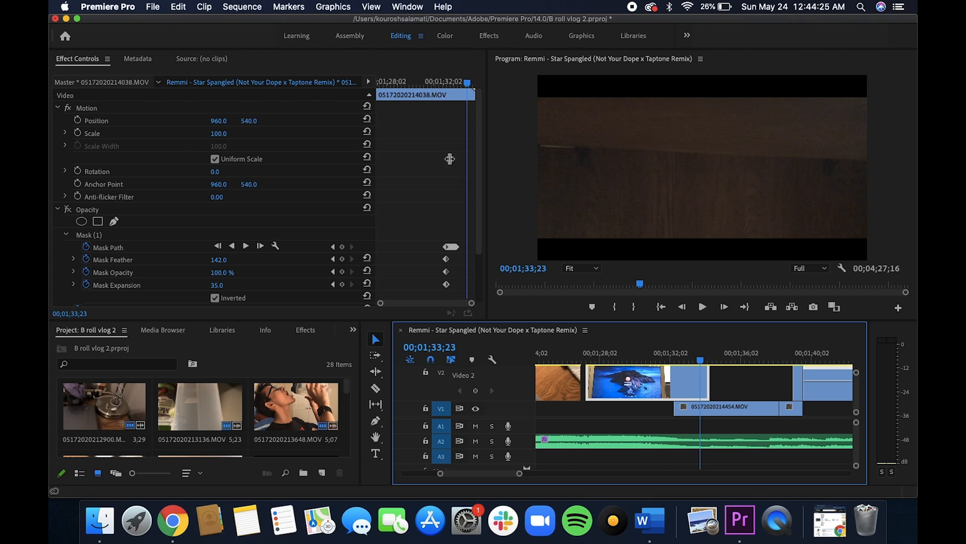
Select Mask (1) on the V2 clip and play and step through the transition to examine the animated mask path.
left_click(68, 209)
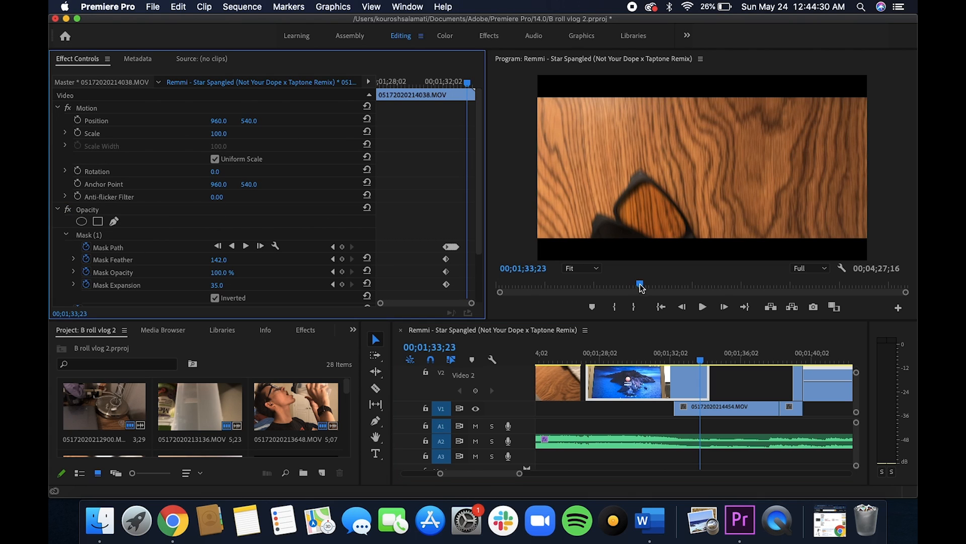
left_click_drag(700, 356, 669, 379)
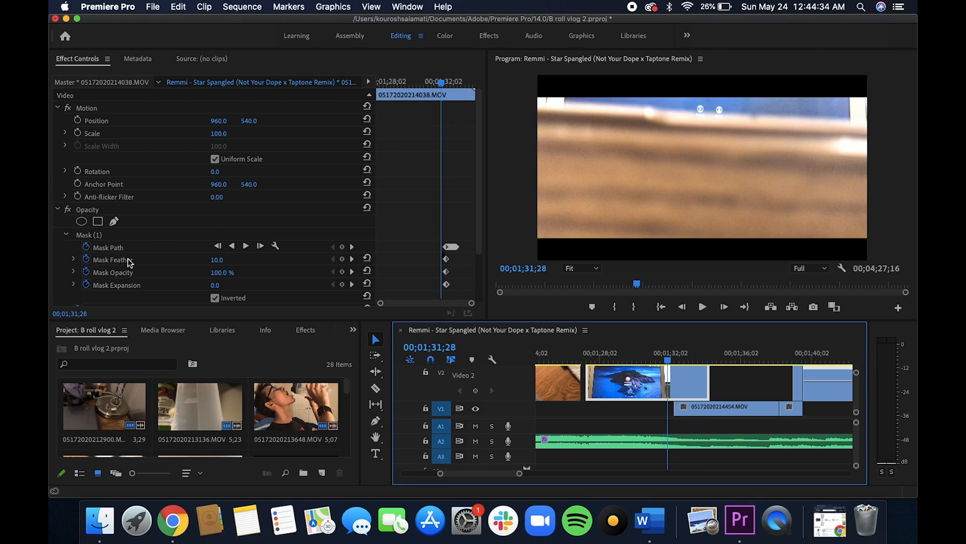
left_click(109, 234)
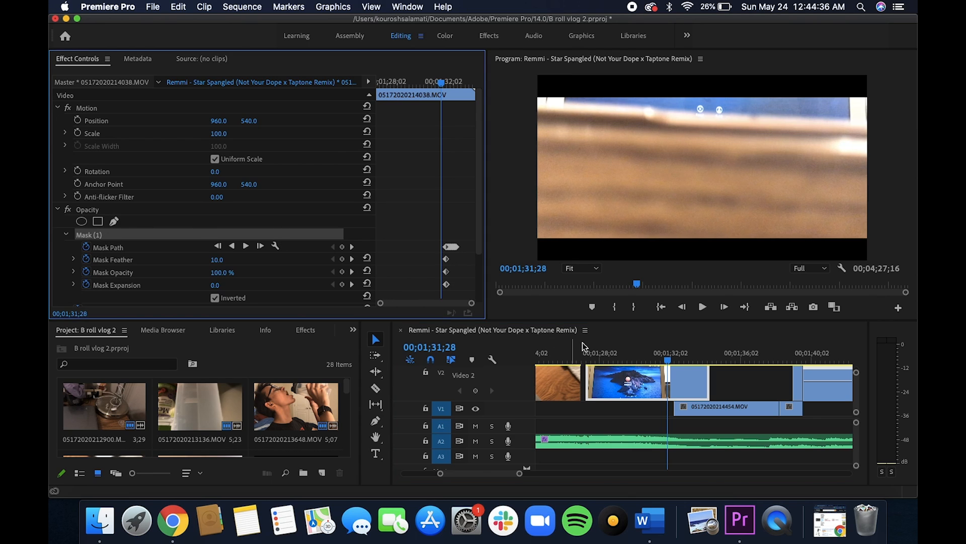
left_click(703, 306)
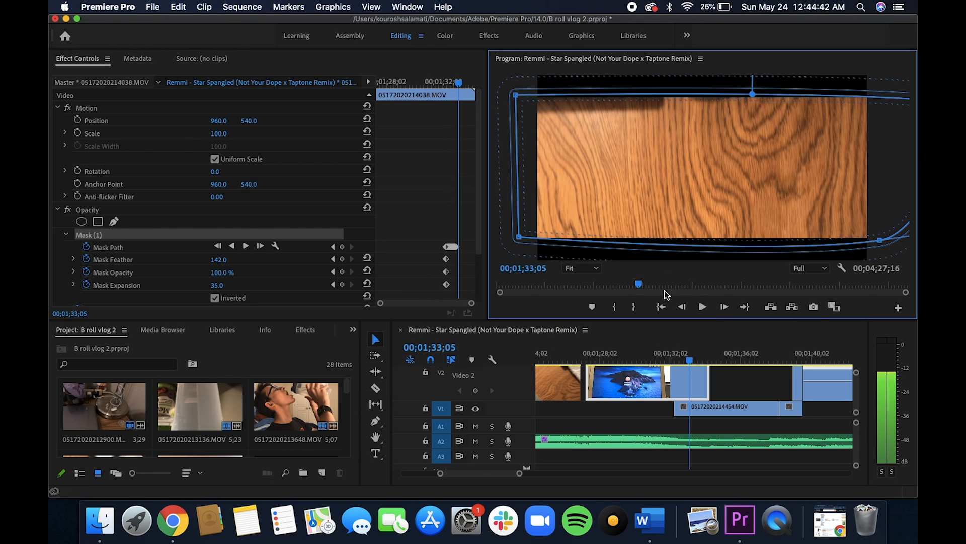
key("Left")
key("Left")
key("Left")
key("Left")
key("Left")
key("Left")
key("Left")
key("Left")
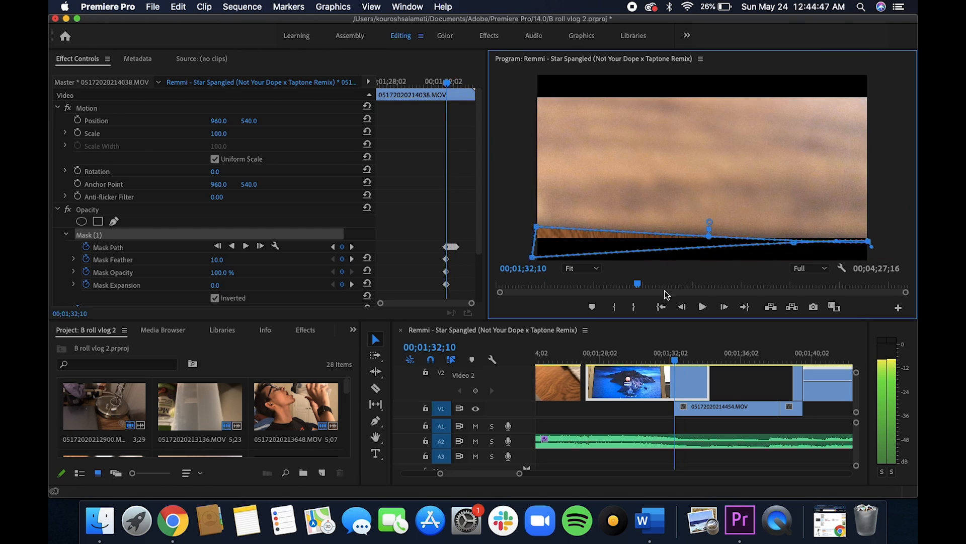
key("Right")
key("Right")
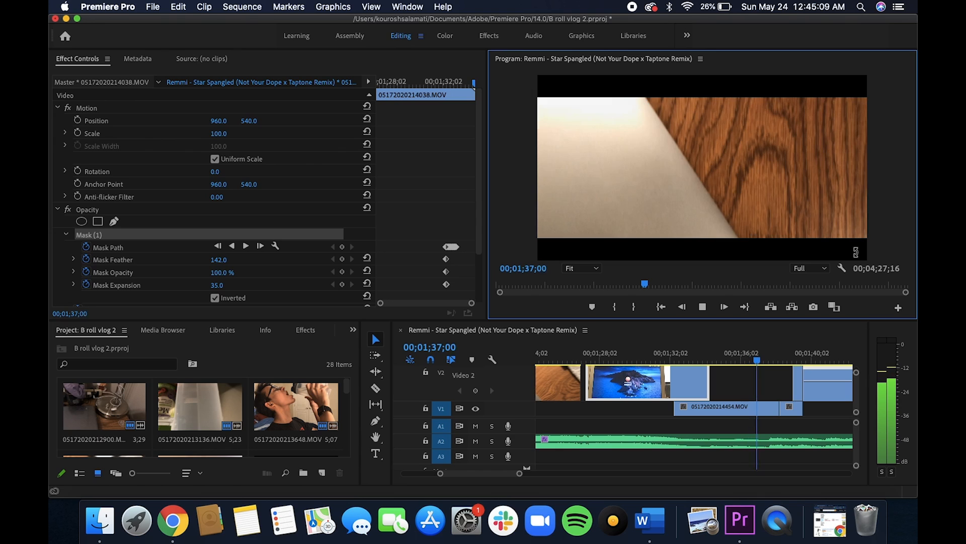
Play and step forward to 00;01;39;02, and select the short V2 clip 05172020215118.MOV to view its opacity mask settings.
key("space")
key("space")
key("Right")
key("Right")
key("Right")
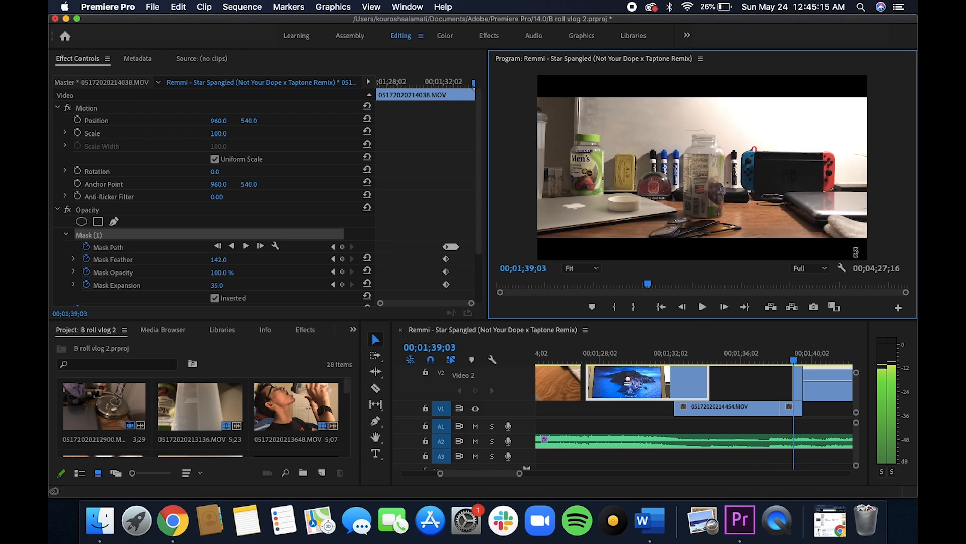
key("Right")
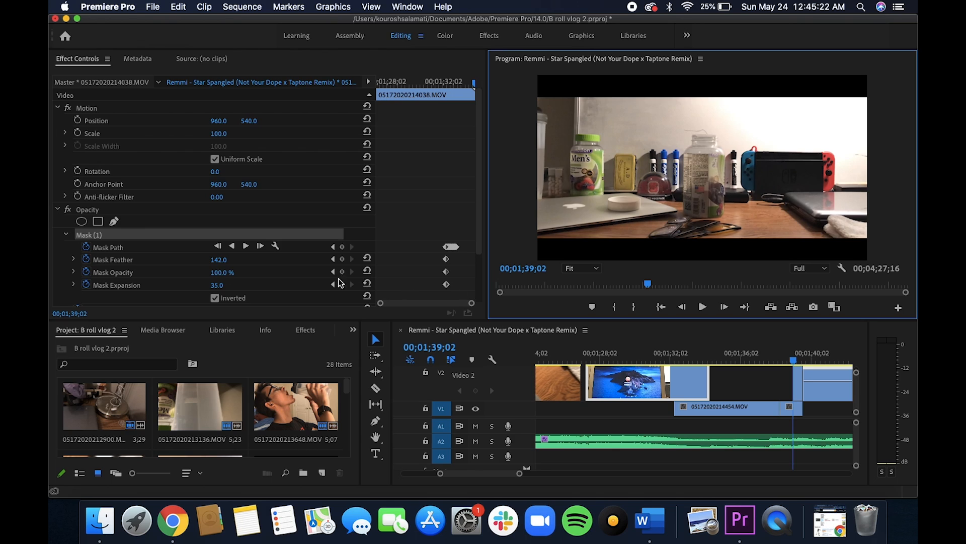
left_click(796, 382)
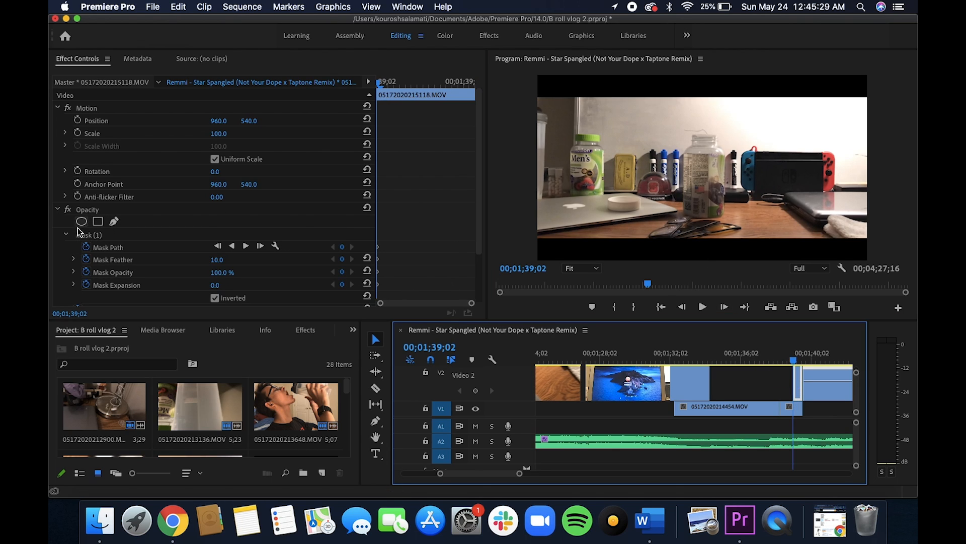
Toggle the Opacity effect and select Mask (1) to compare the bottle shot with and without its mask.
left_click(66, 210)
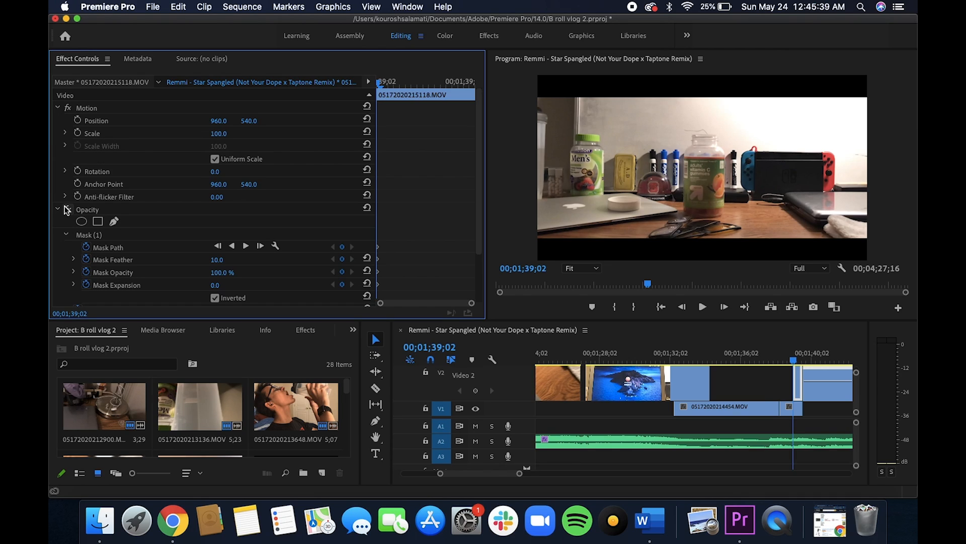
left_click(67, 209)
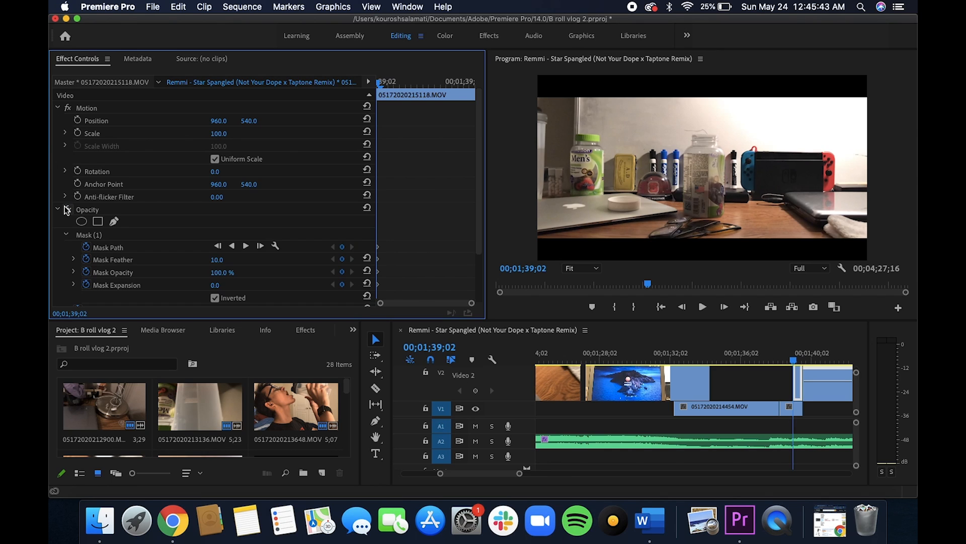
key("Left")
key("Right")
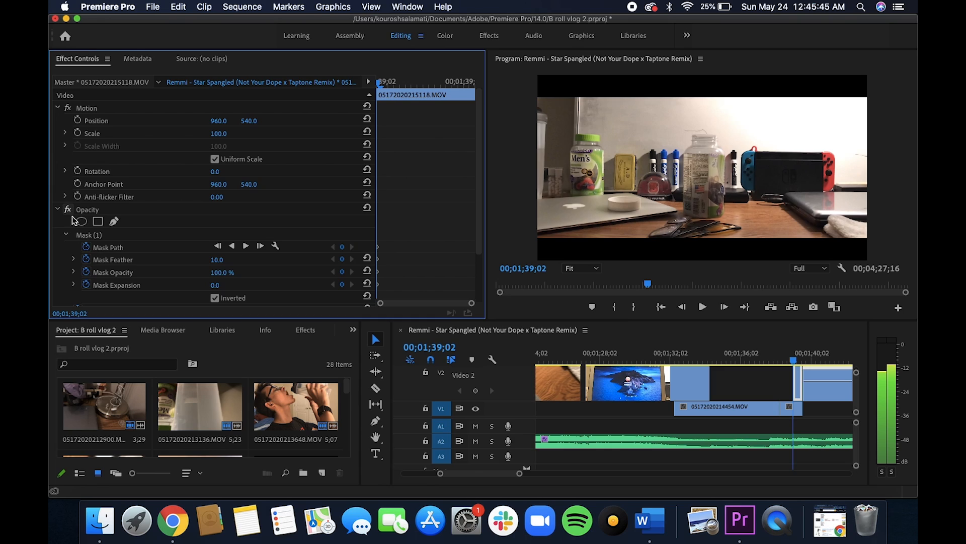
left_click(90, 235)
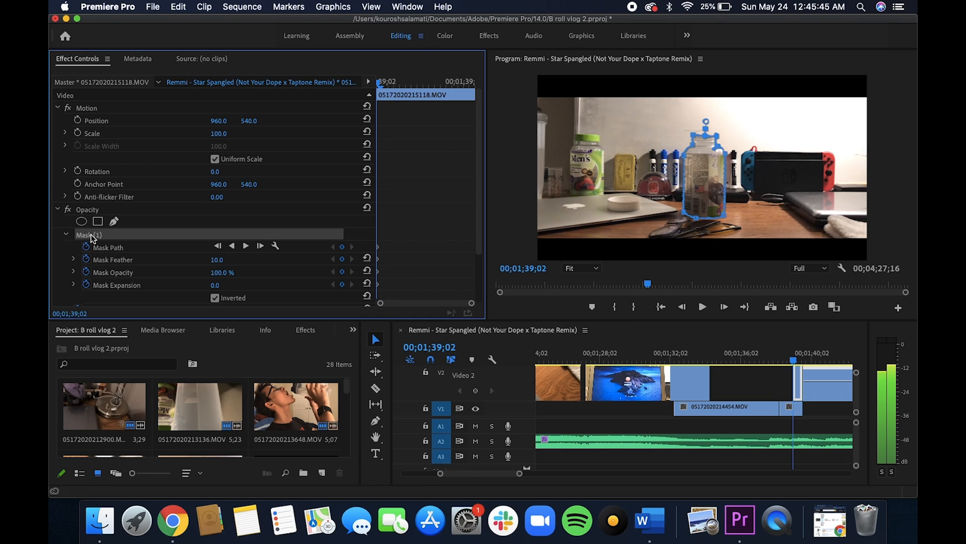
left_click(67, 211)
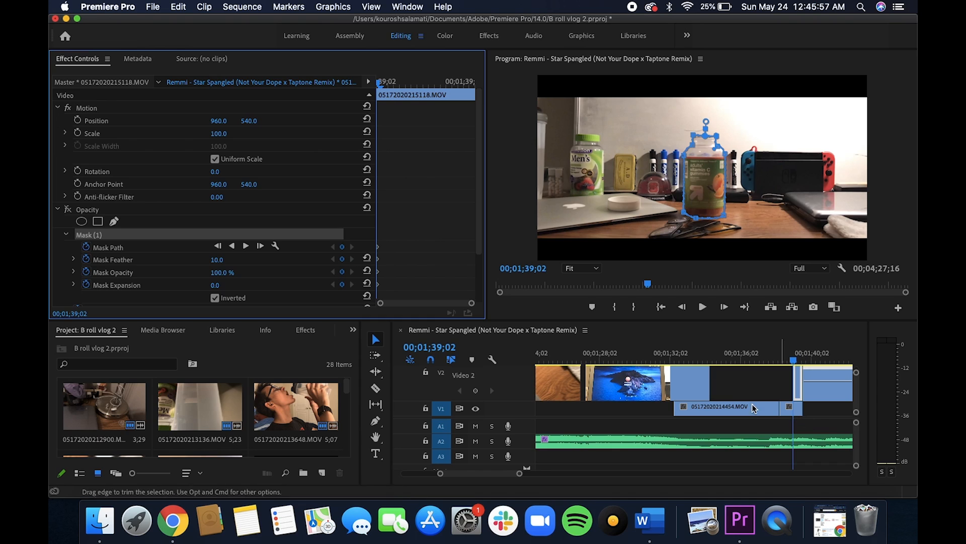
left_click(214, 298)
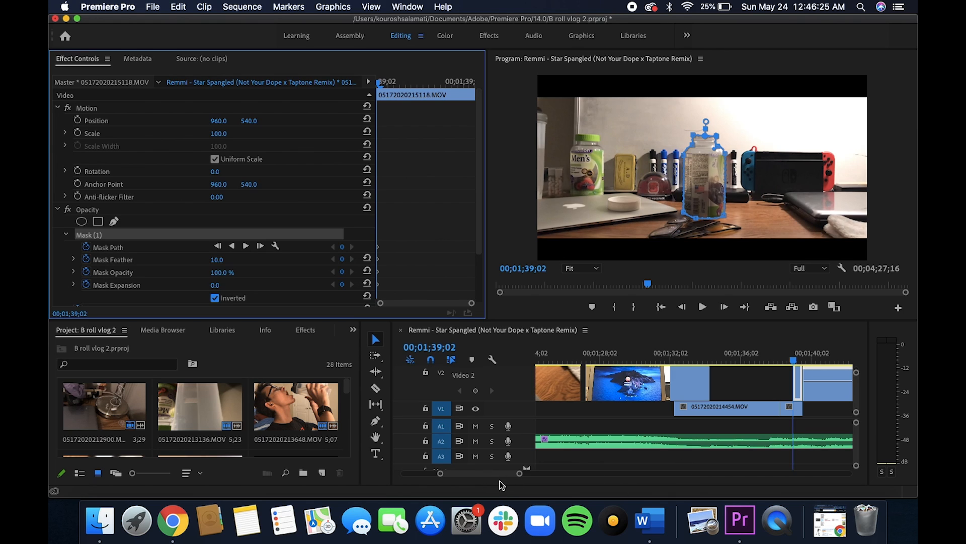
Go to 00;02;41;08 in the sequence and select the A2 music clip to view its Lowpass settings.
left_click_drag(519, 473, 551, 477)
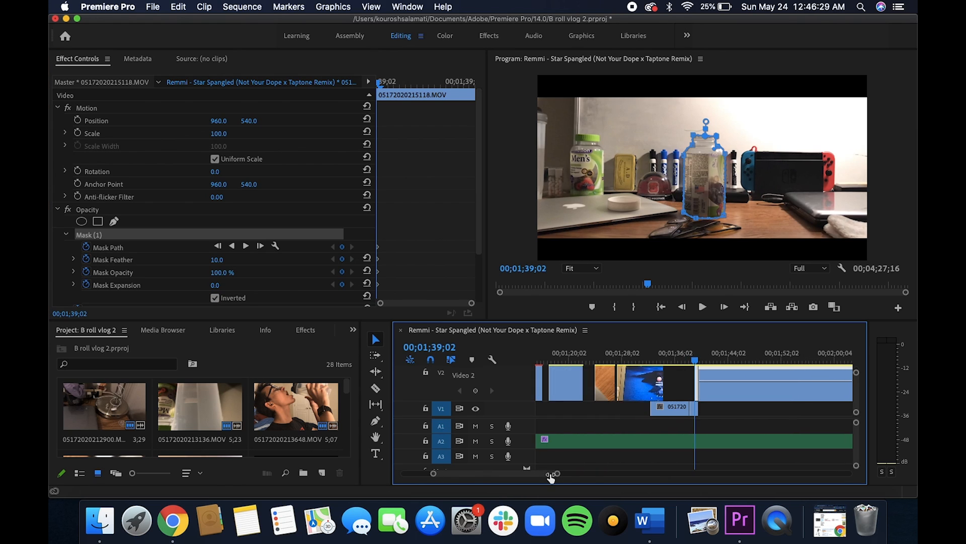
left_click_drag(551, 477, 621, 474)
left_click_drag(720, 360, 744, 363)
left_click_drag(744, 364, 816, 364)
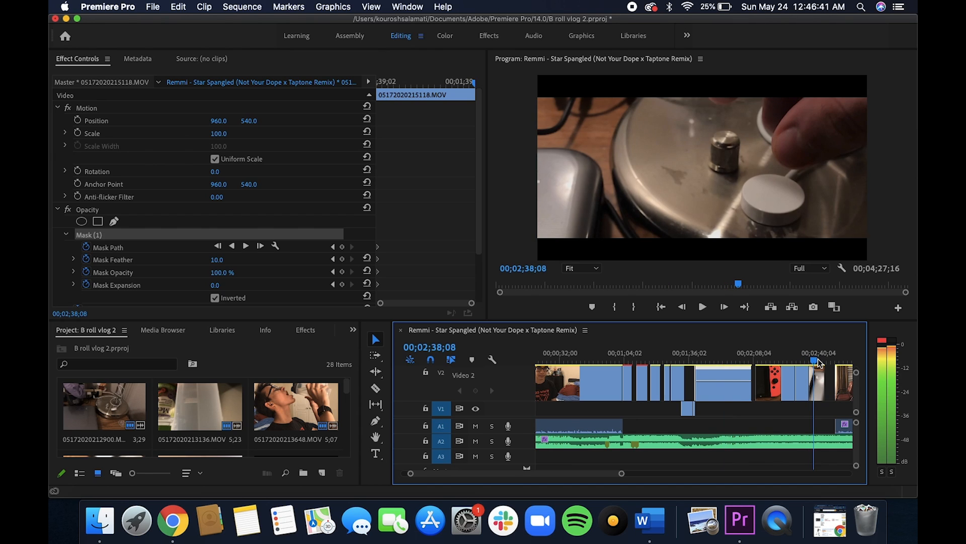
left_click_drag(821, 361, 821, 361)
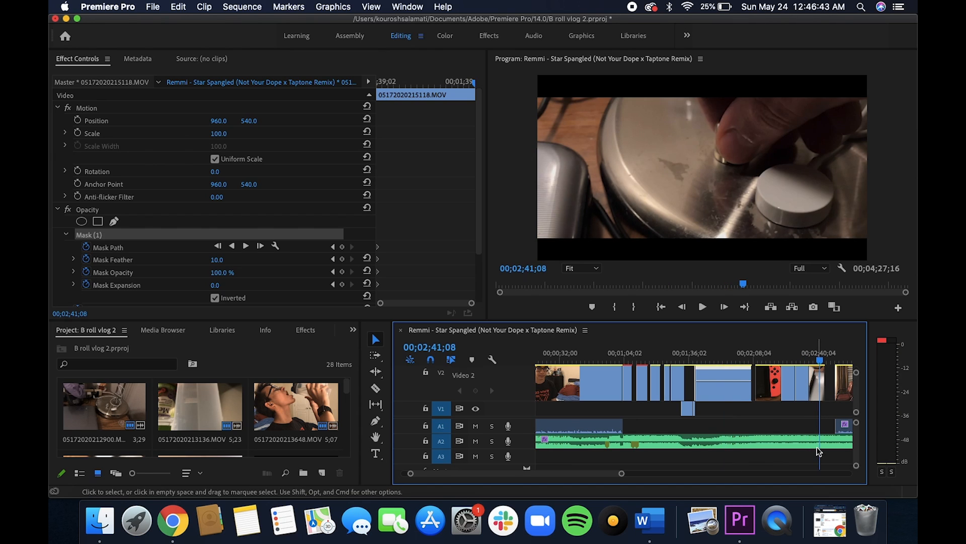
left_click(818, 445)
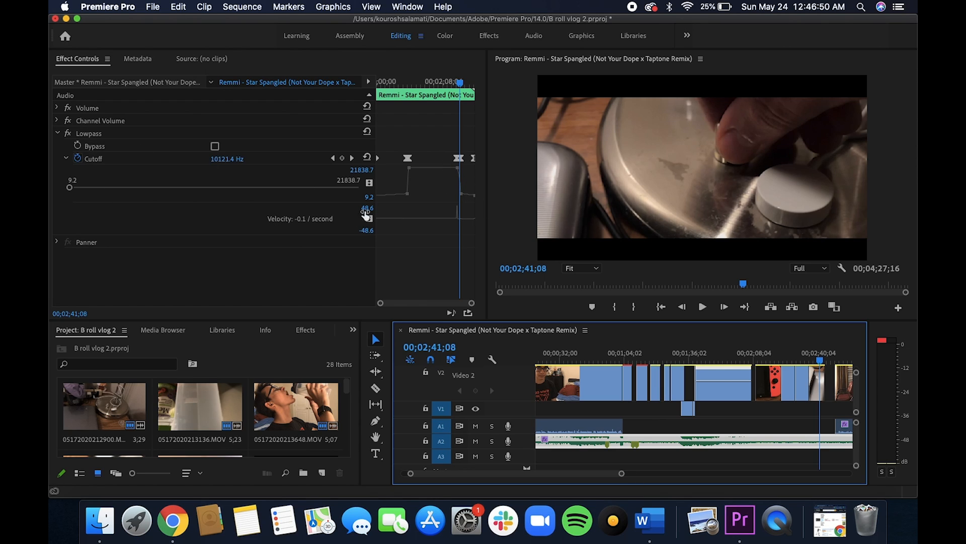
Scrub through 00;02;50;08 to 00;03;38;00 to examine the Lowpass cutoff around the music's end and the talking clip.
left_click(821, 359)
left_click_drag(822, 358, 838, 354)
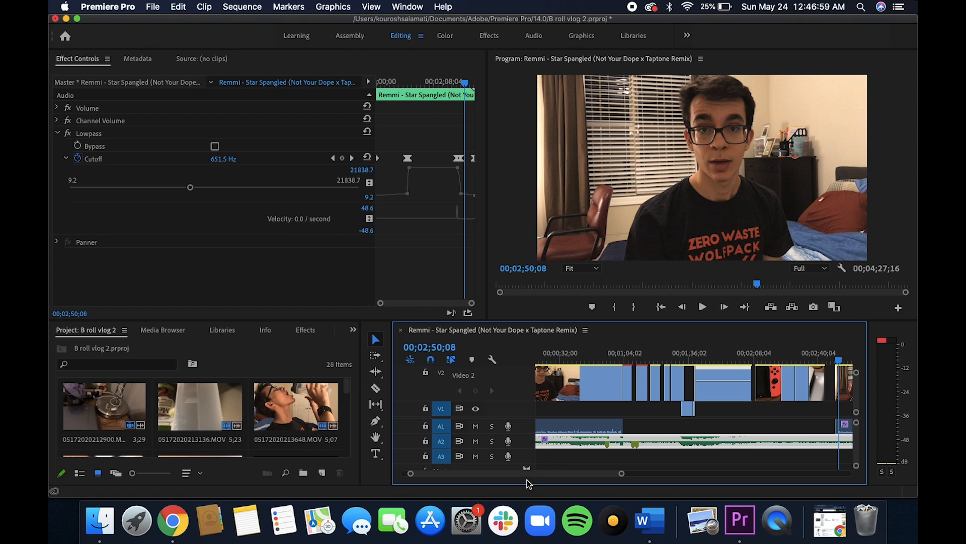
scroll(545, 467, "right", 3)
left_click_drag(693, 359, 669, 467)
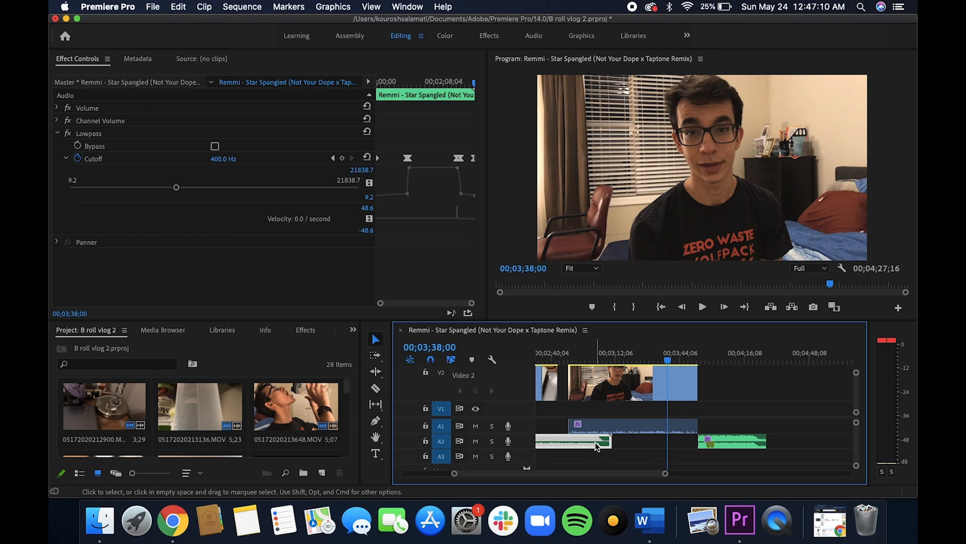
Open the A2 music clip in the Source Monitor and add the whole song to track A1 at the 00;03;38;00 playhead.
double_click(596, 445)
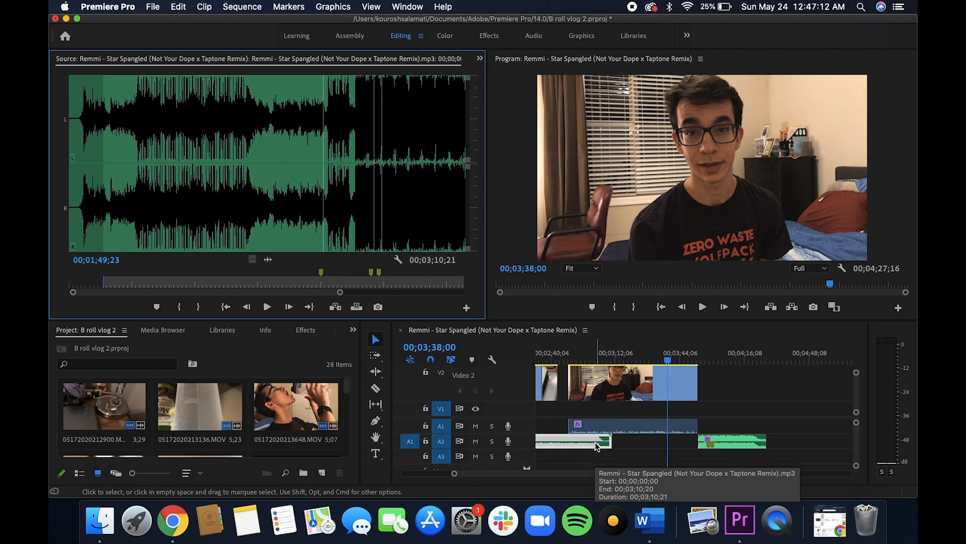
key("super")
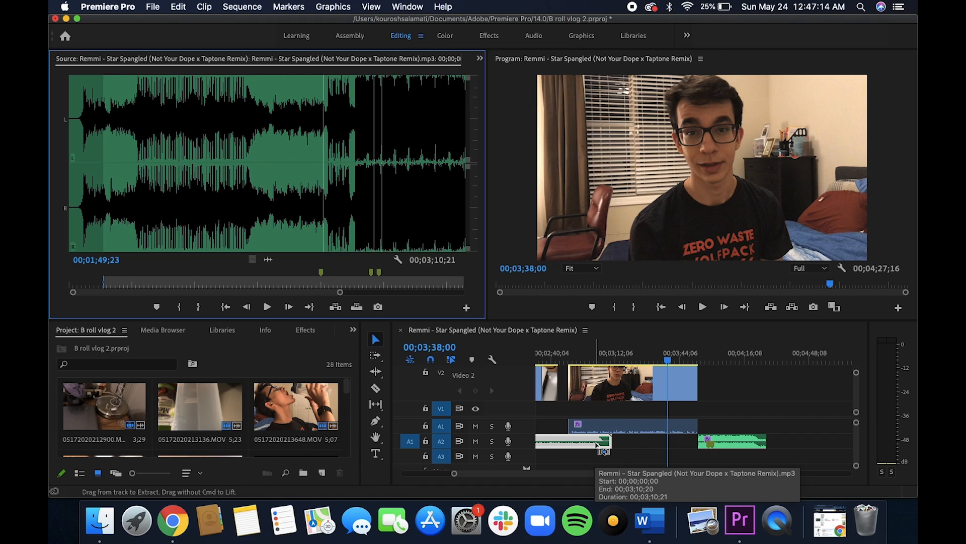
left_click(766, 430)
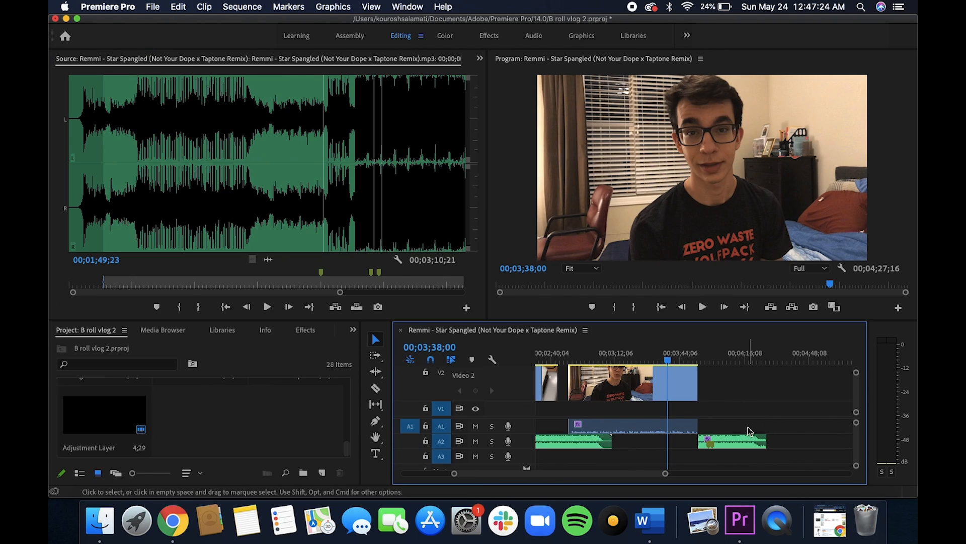
key("End")
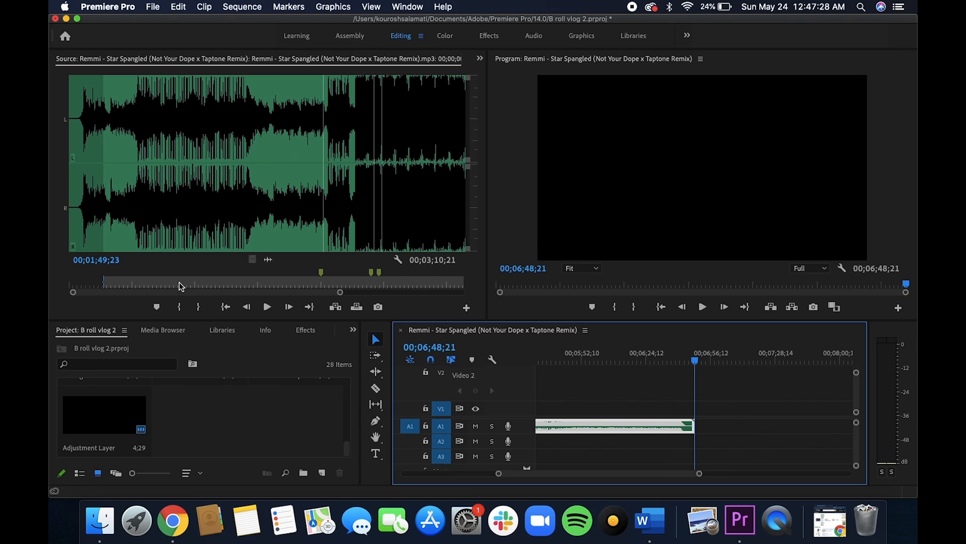
Mark the song's source section from 00;00;17;01 to 00;00;50;24 and move the sequence playhead to 00;06;15;26.
left_click(135, 110)
left_click(137, 111)
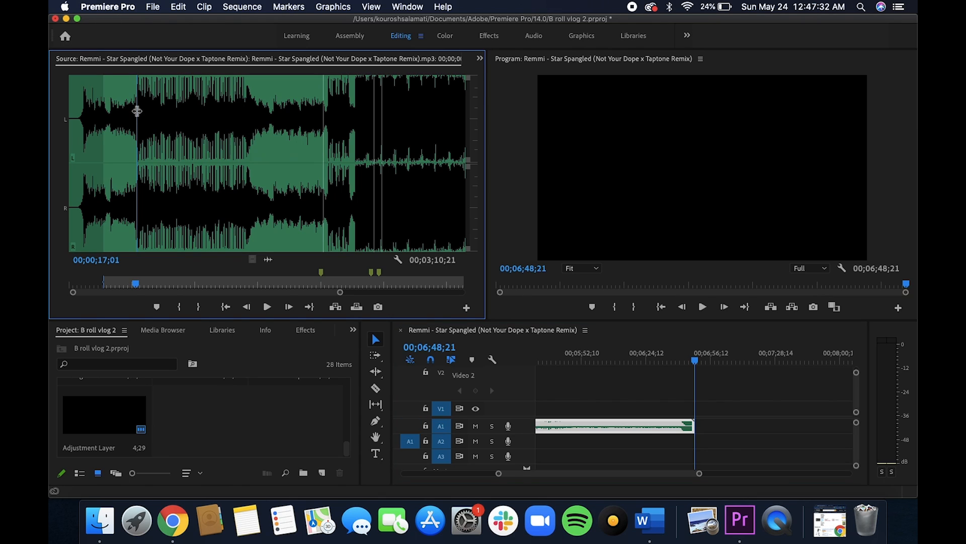
key("i")
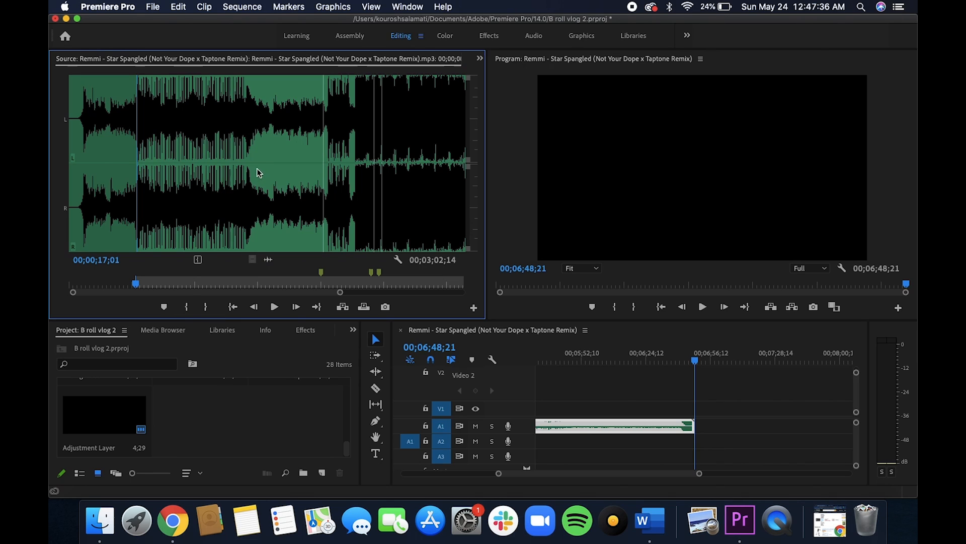
left_click(270, 110)
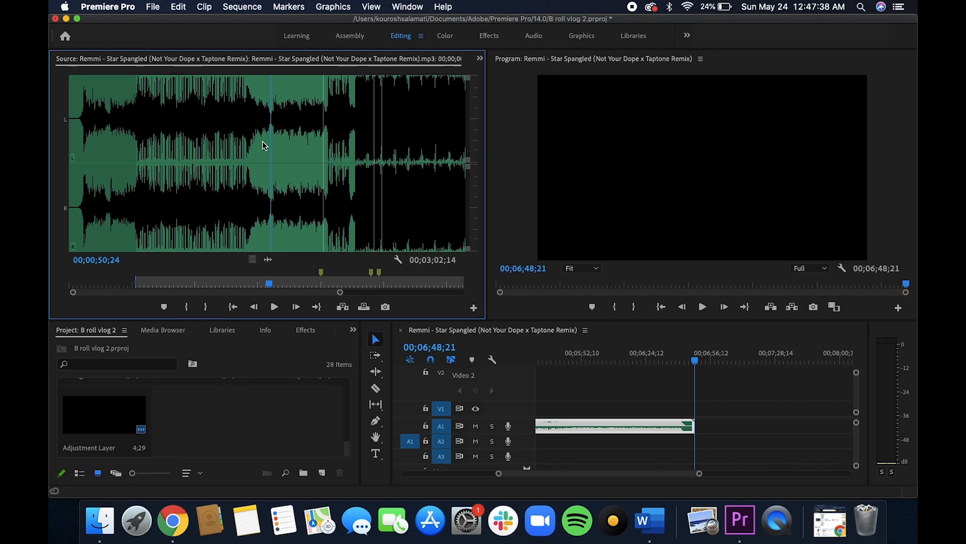
key("o")
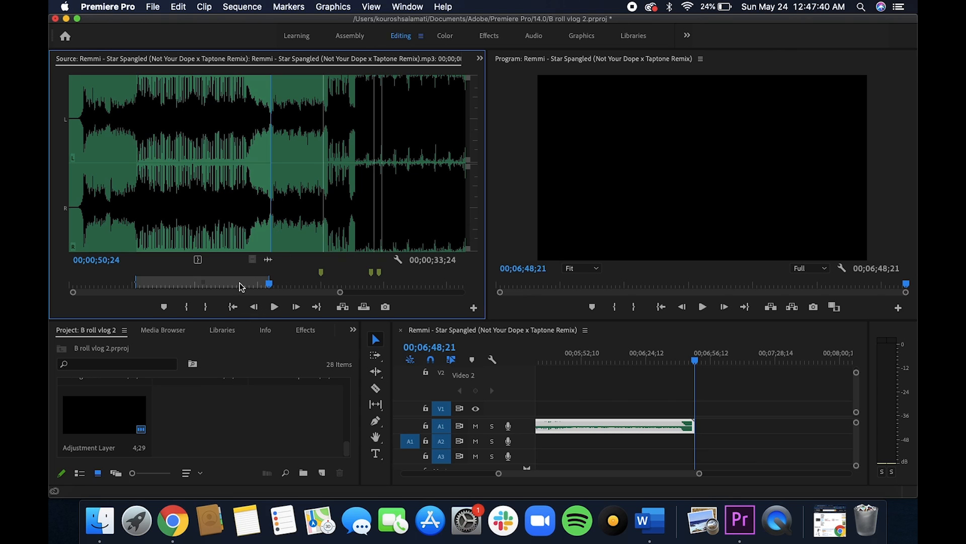
left_click(628, 361)
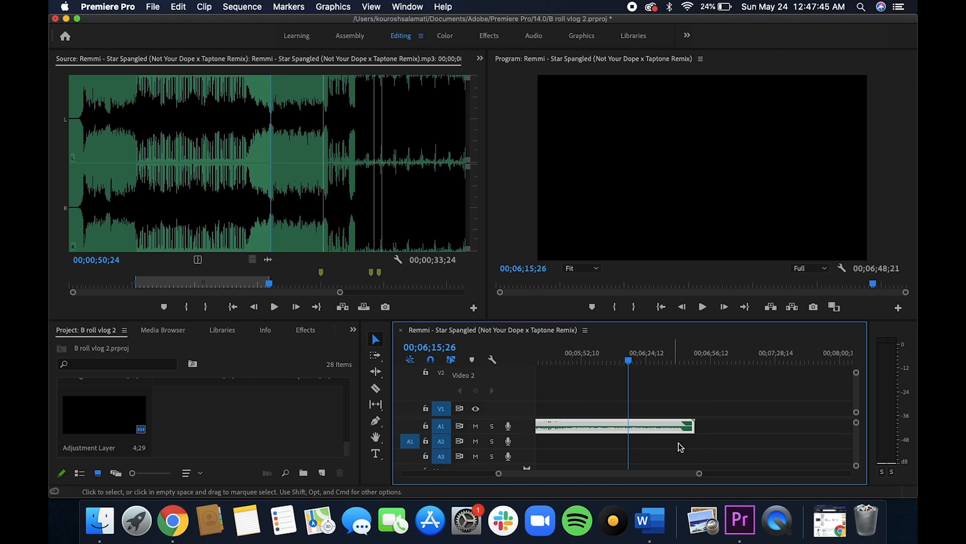